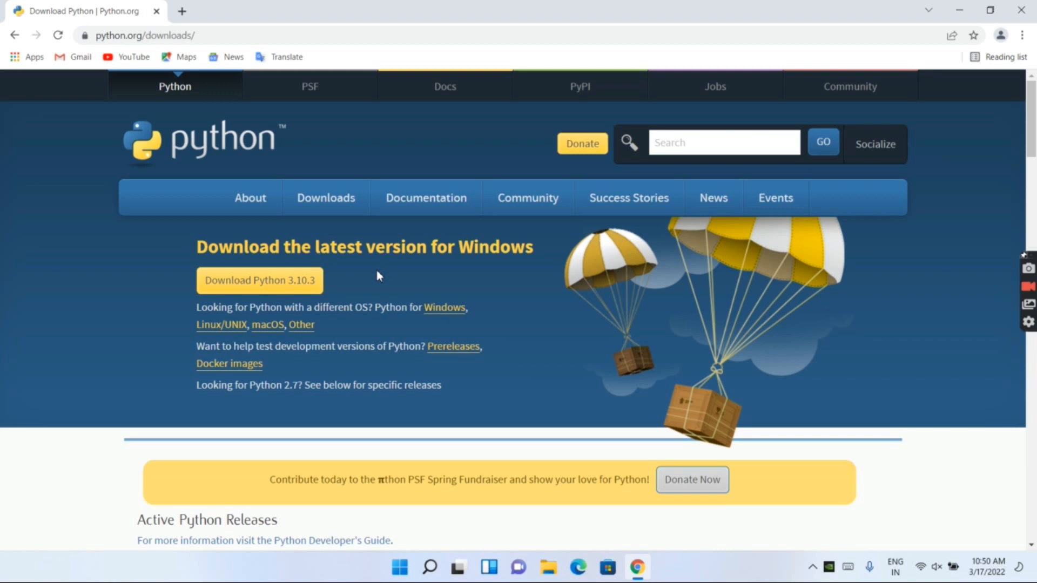
- Download the Python 3.10.3 installer for Windows and launch it, clearing the browser window out of the way
{"action": "left_click", "coordinate": [280, 289]}
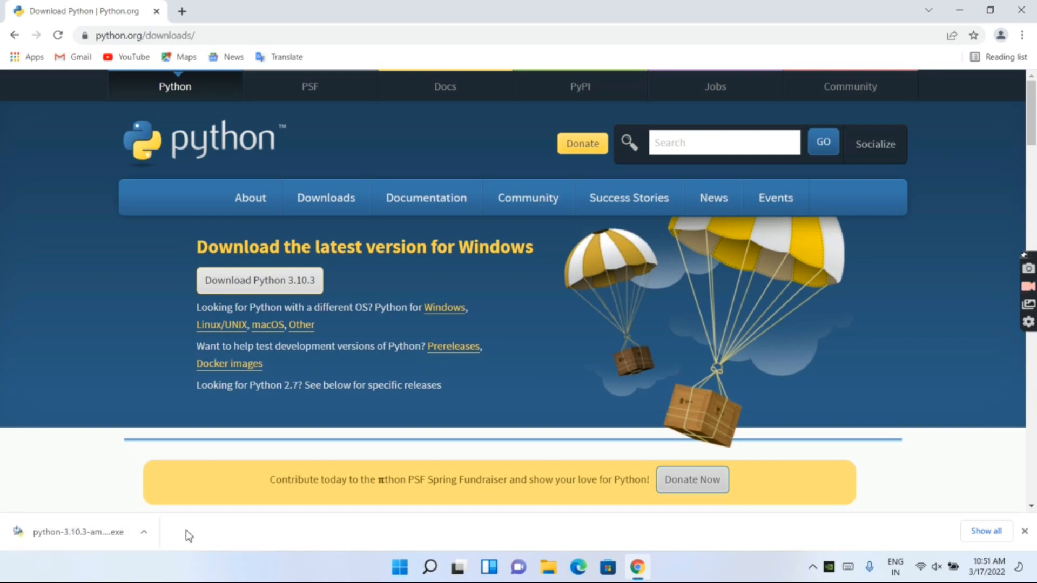
{"action": "left_click", "coordinate": [60, 532]}
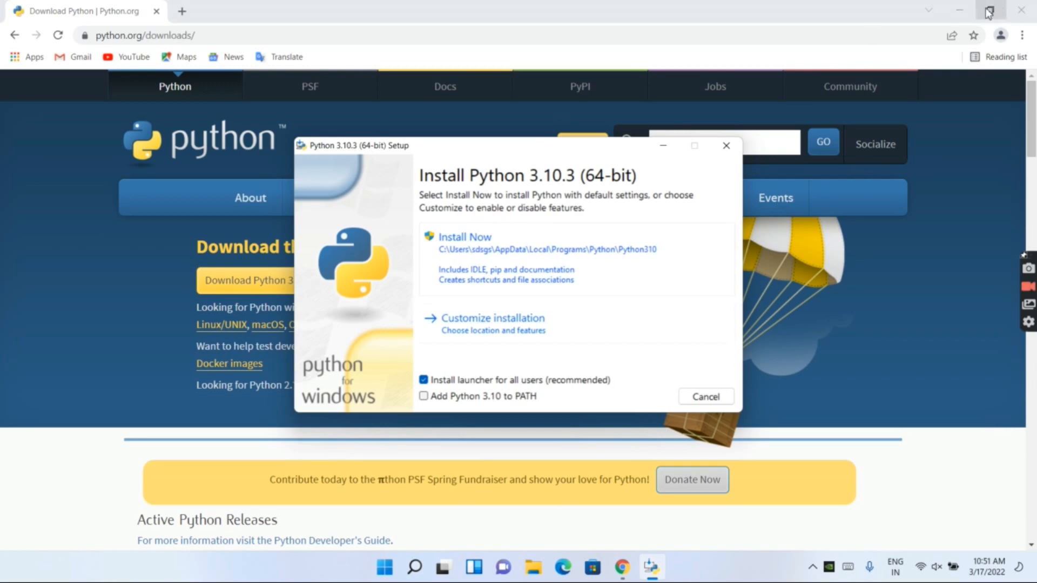
{"action": "left_click", "coordinate": [958, 10]}
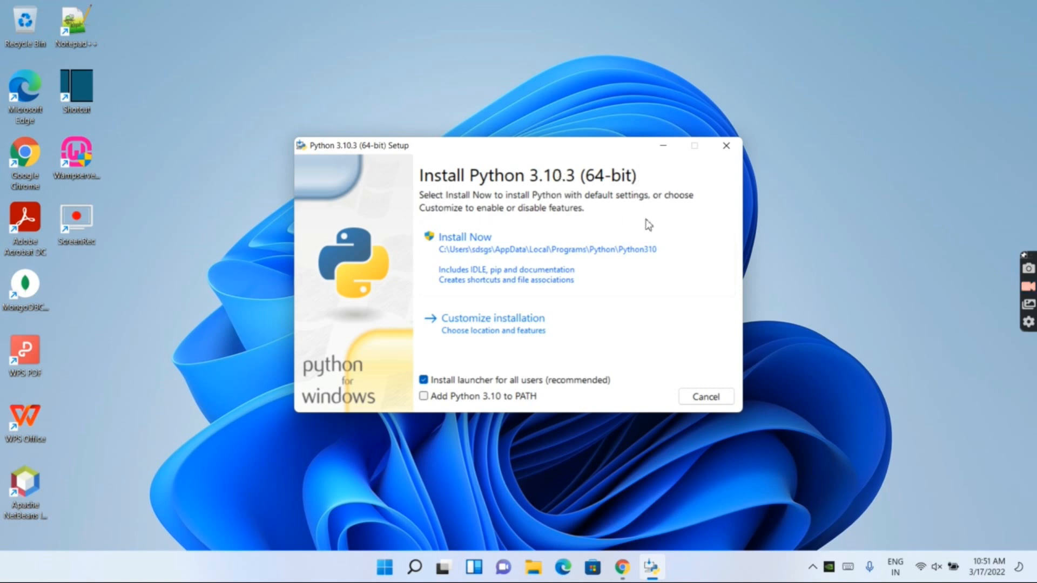
- Enable adding Python 3.10 to PATH and proceed with a customized installation, keeping all optional features selected
{"action": "left_click", "coordinate": [424, 398]}
{"action": "left_click", "coordinate": [517, 330]}
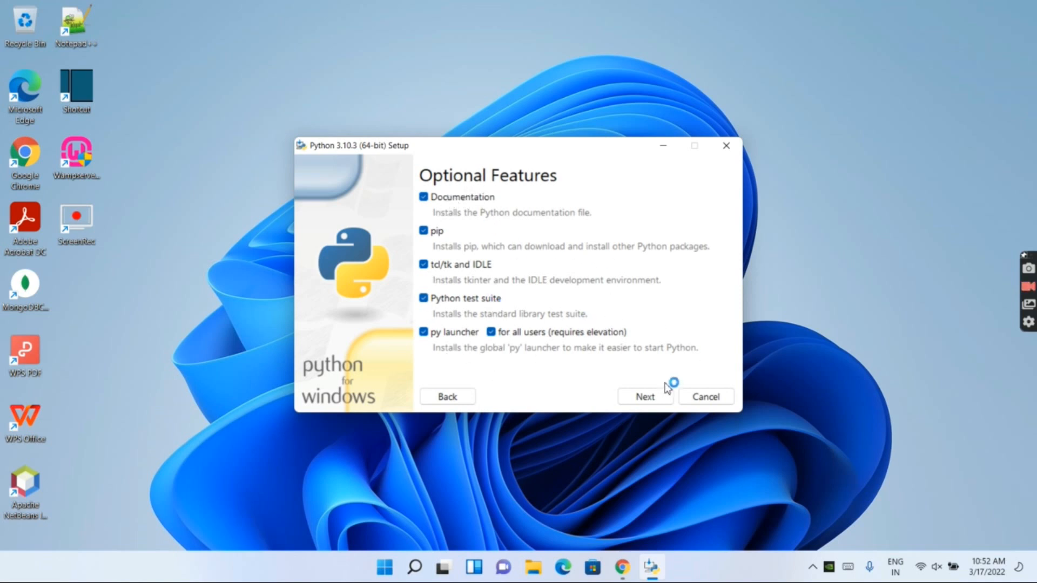
{"action": "left_click", "coordinate": [645, 396]}
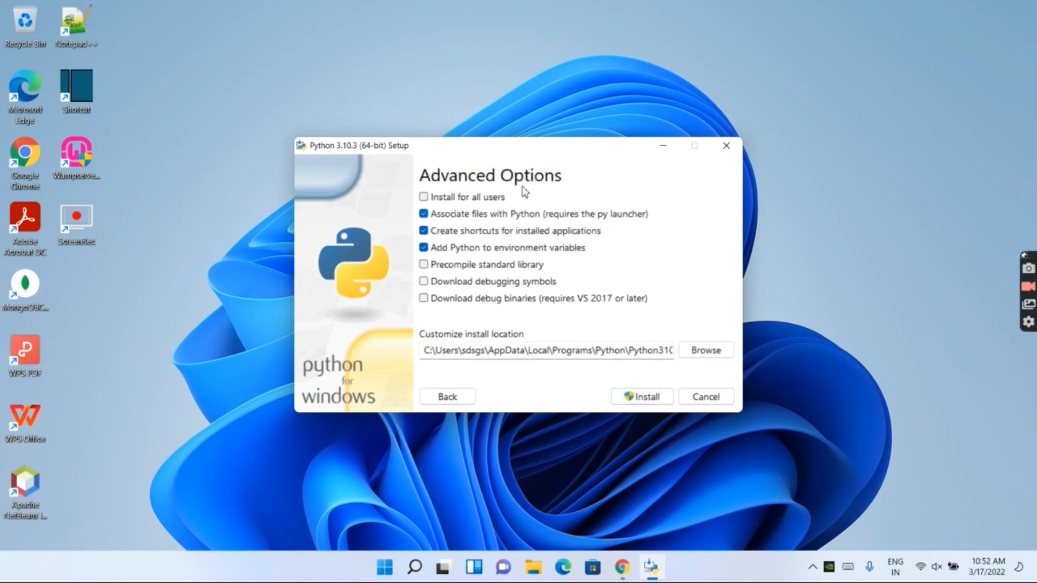
- Install Python for all users in C:\Program Files\Python310 and close the finished setup
{"action": "left_click", "coordinate": [475, 198]}
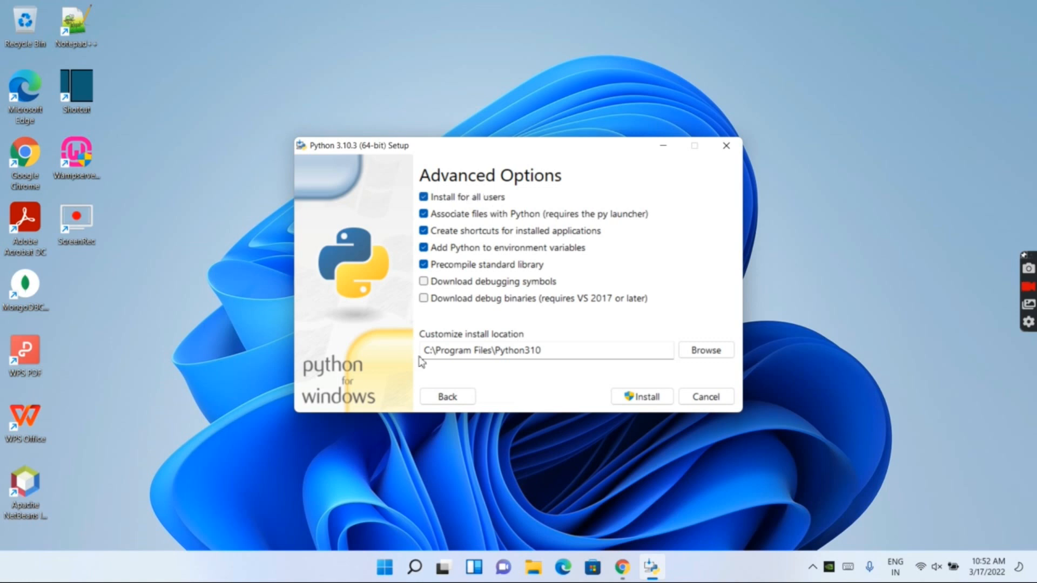
{"action": "left_click_drag", "start_coordinate": [423, 351], "coordinate": [600, 355]}
{"action": "left_click", "coordinate": [600, 354]}
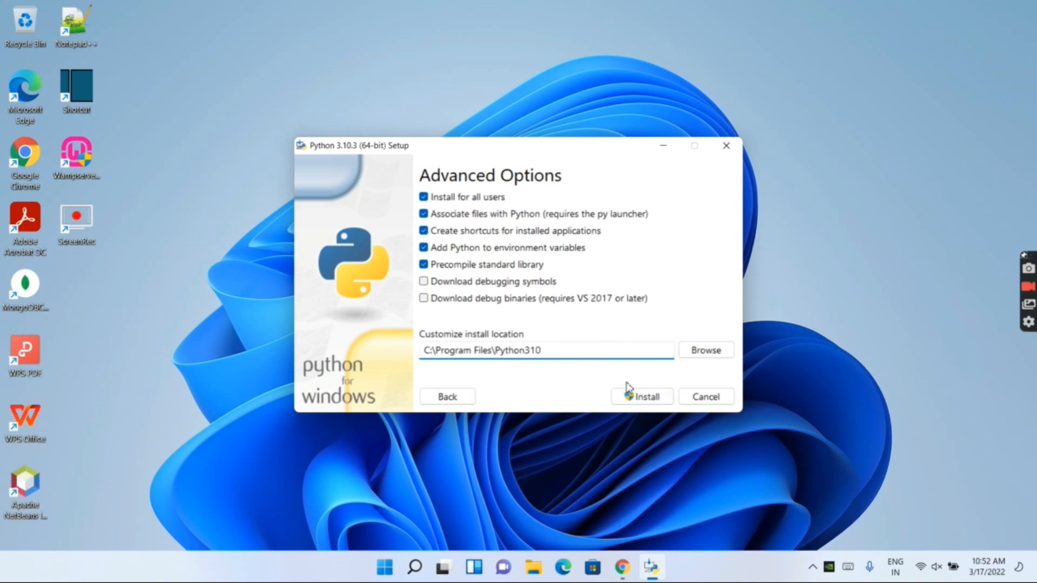
{"action": "left_click", "coordinate": [648, 401]}
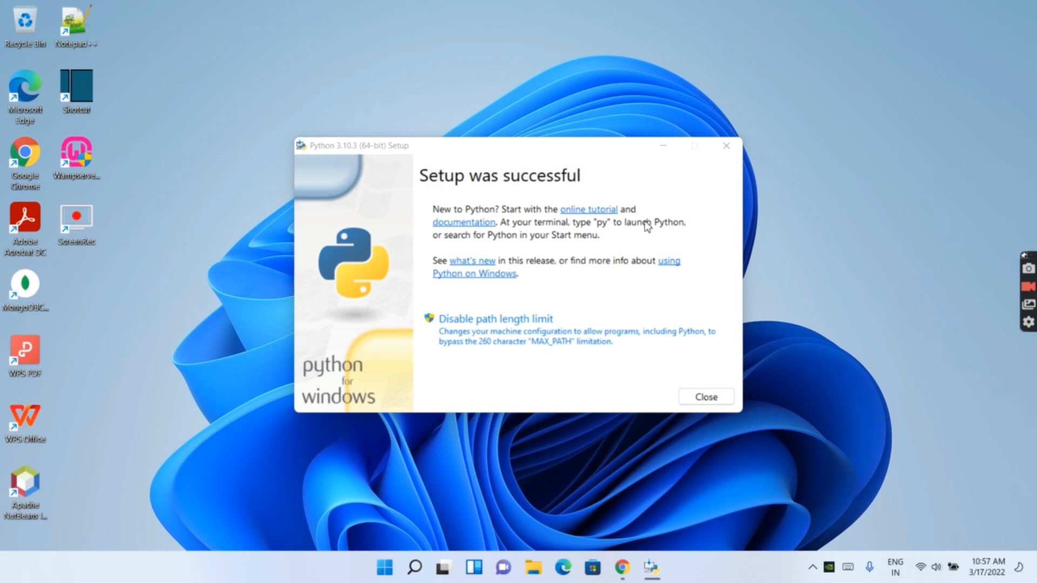
{"action": "left_click", "coordinate": [716, 398]}
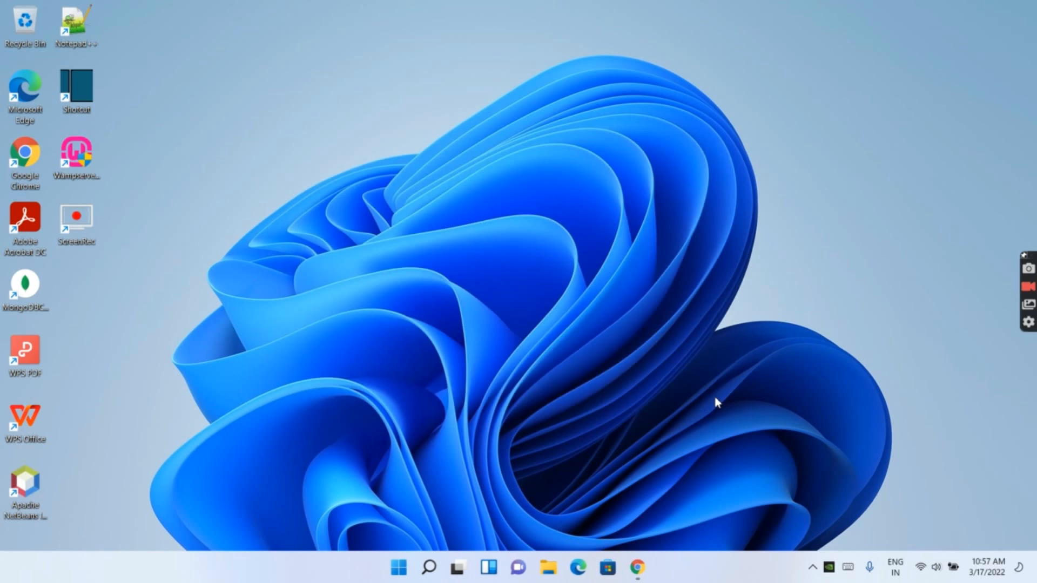
- Open Command Prompt and check the installed Python version with python --version
{"action": "left_click", "coordinate": [433, 572]}
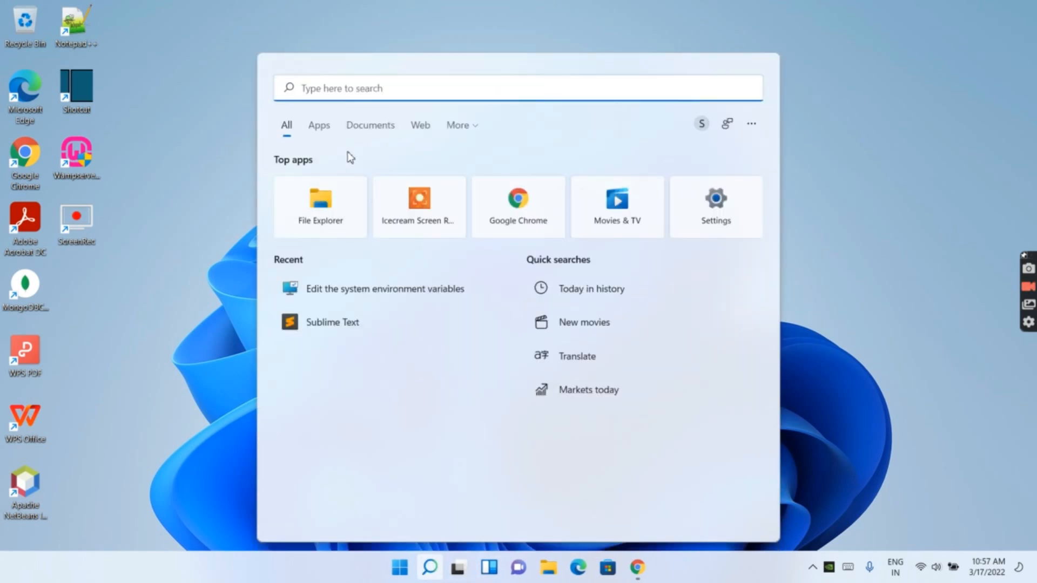
{"action": "type", "text": "cmd"}
{"action": "key", "text": "Return"}
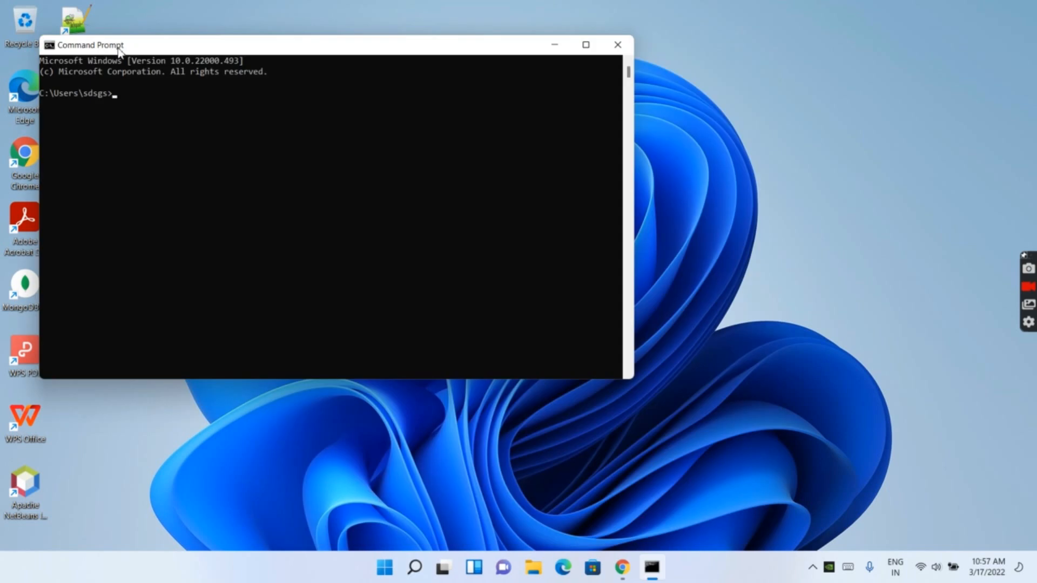
{"action": "left_click_drag", "start_coordinate": [119, 50], "coordinate": [333, 72]}
{"action": "type", "text": "python"}
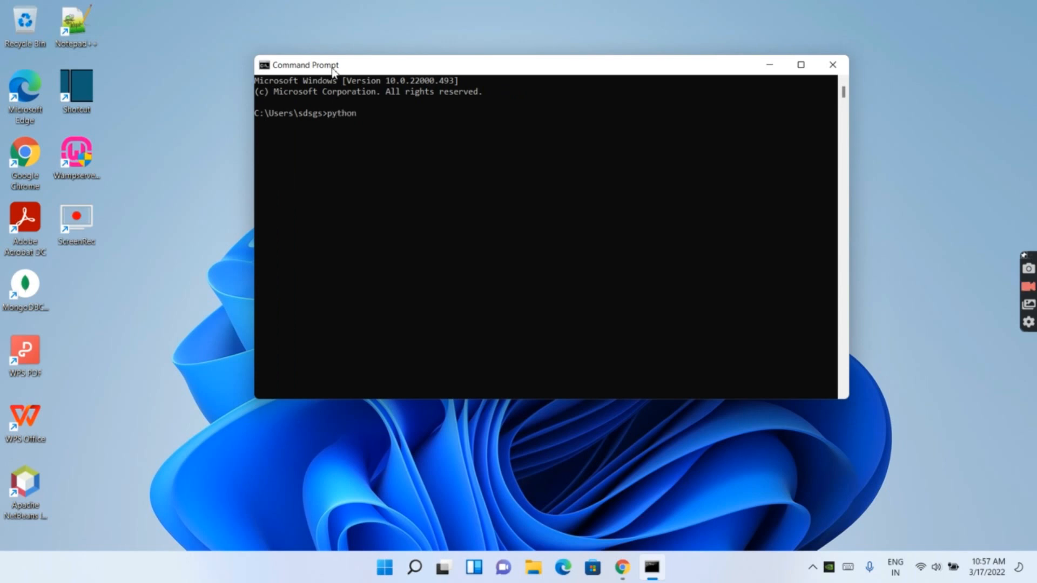
{"action": "type", "text": " --version"}
{"action": "key", "text": "Return"}
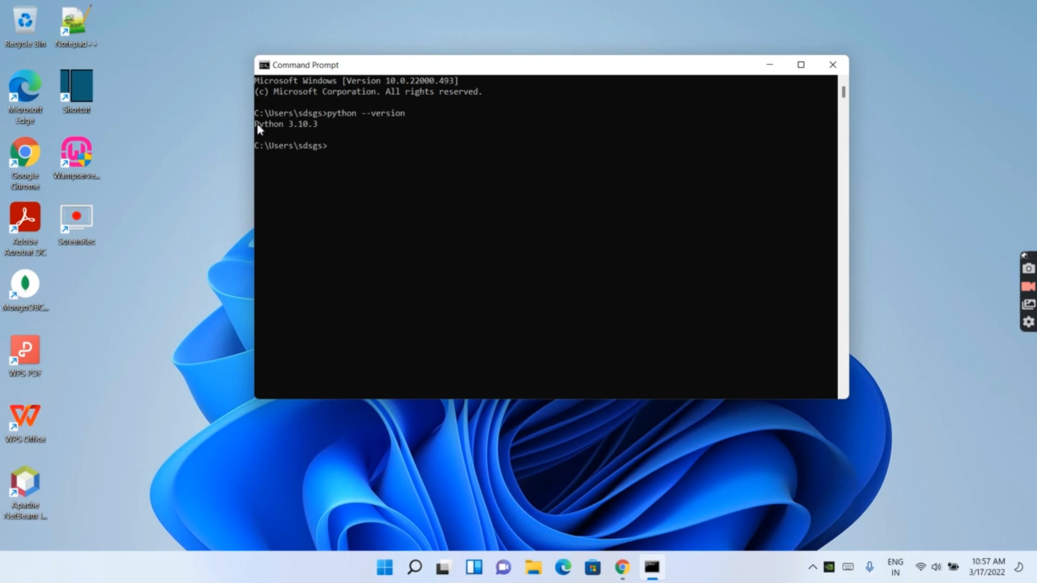
- Start the Python interpreter in Command Prompt and run print("hello")
{"action": "type", "text": "python"}
{"action": "key", "text": "Return"}
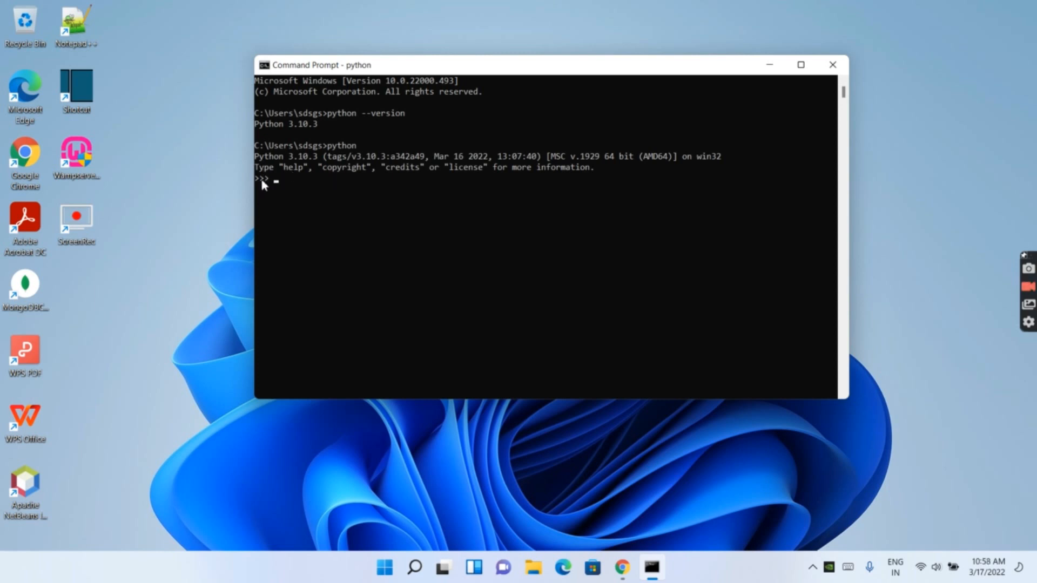
{"action": "type", "text": "print()"}
{"action": "key", "text": "Left"}
{"action": "type", "text": "\"\""}
{"action": "key", "text": "Left"}
{"action": "type", "text": "hello"}
{"action": "key", "text": "Return"}
{"action": "left_click", "coordinate": [353, 209]}
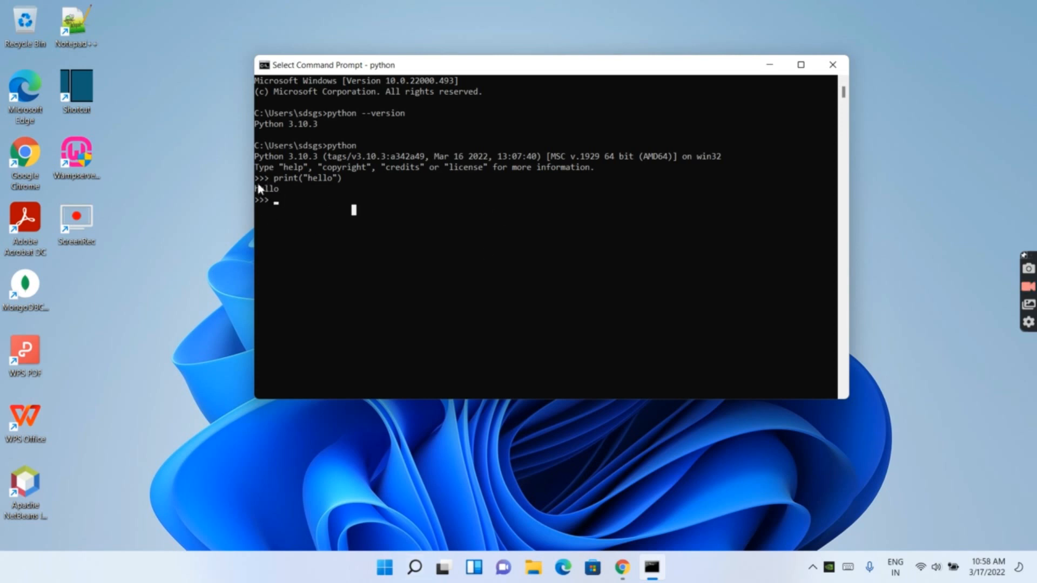
- Open IDLE (Python 3.10 64-bit) and move its window aside so the Command Prompt output stays readable
{"action": "left_click", "coordinate": [416, 568]}
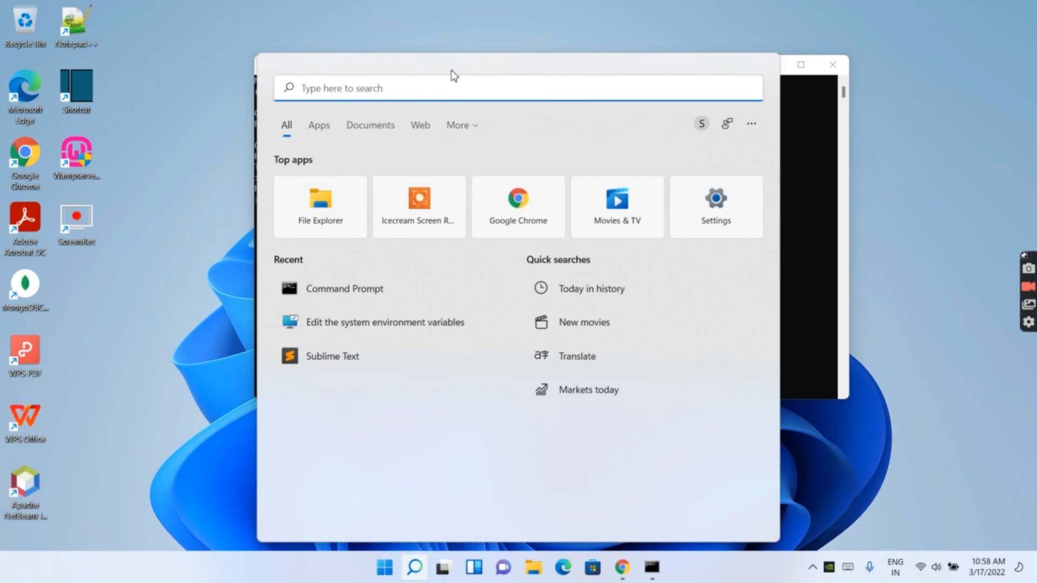
{"action": "type", "text": "idle"}
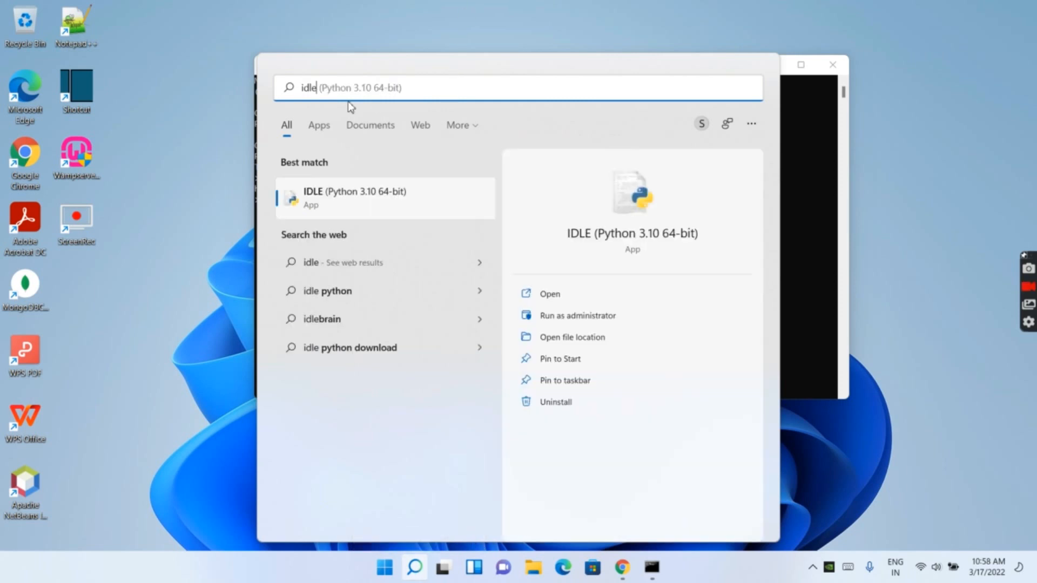
{"action": "left_click", "coordinate": [331, 211]}
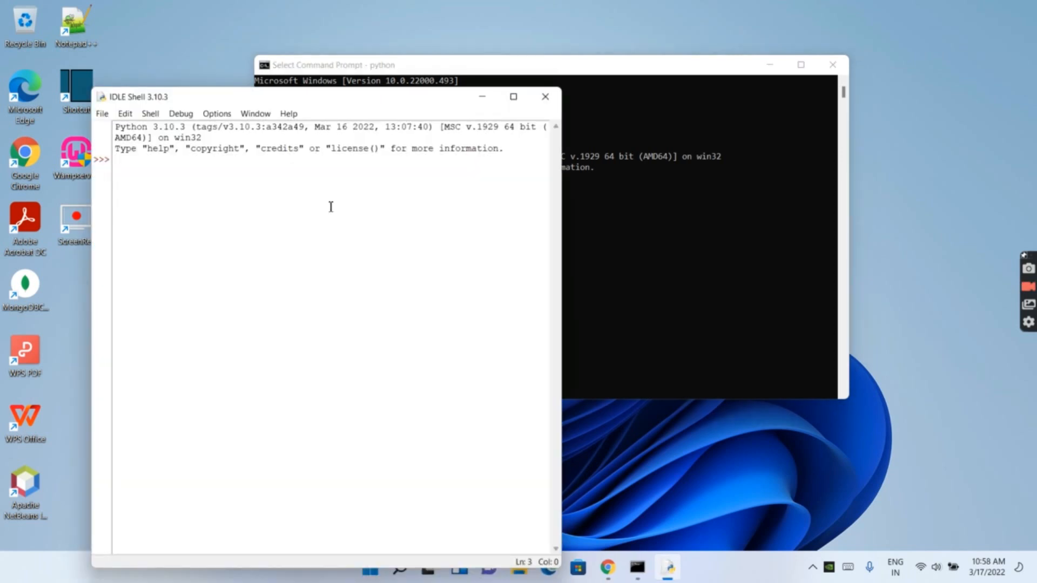
{"action": "left_click_drag", "start_coordinate": [311, 100], "coordinate": [682, 84]}
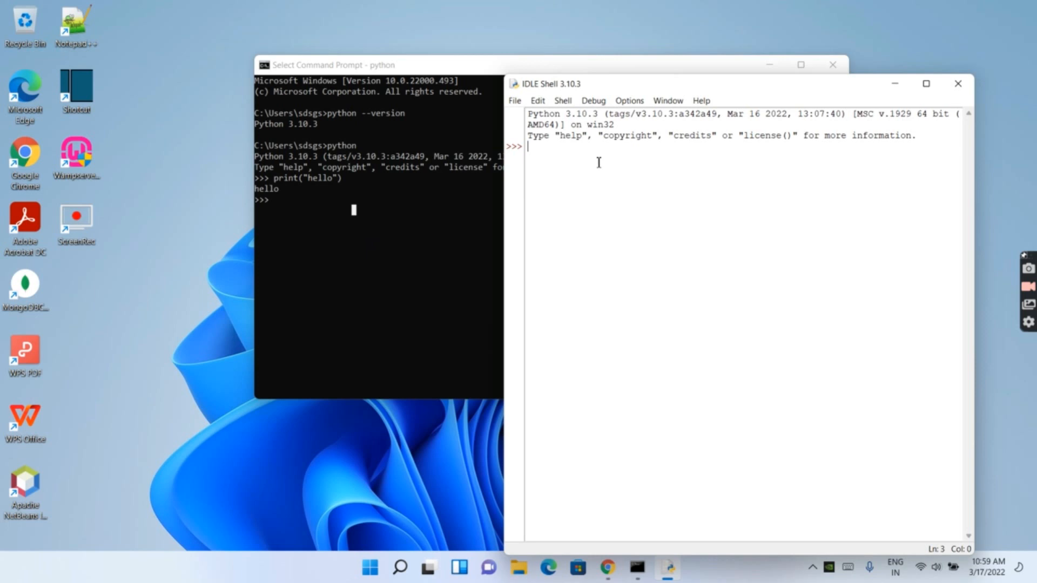
- Run print("geeky script") in the IDLE shell and highlight its output
{"action": "type", "text": "print()"}
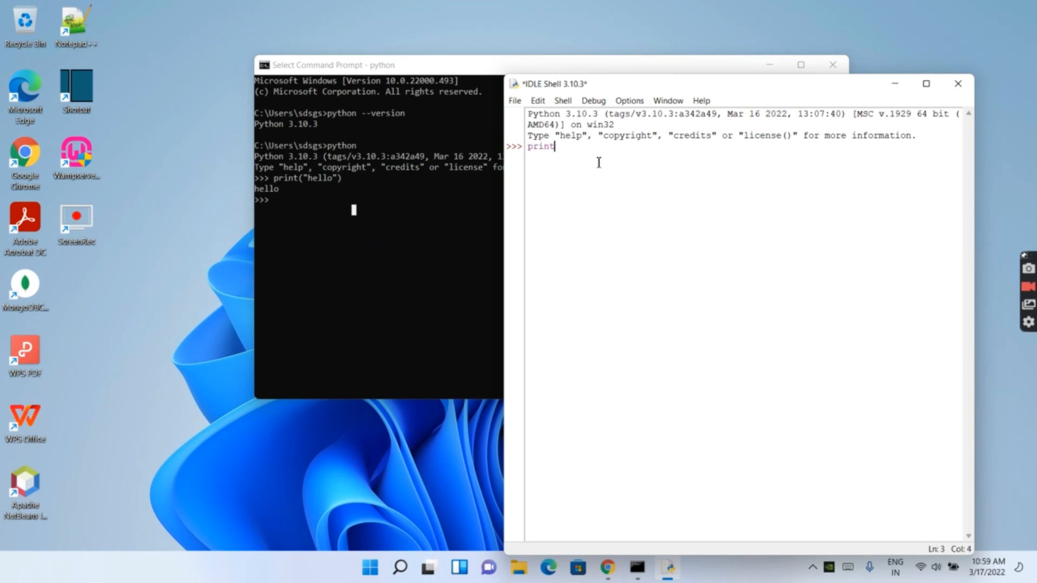
{"action": "key", "text": "Left"}
{"action": "type", "text": "\"\""}
{"action": "key", "text": "Left"}
{"action": "type", "text": "geeky script"}
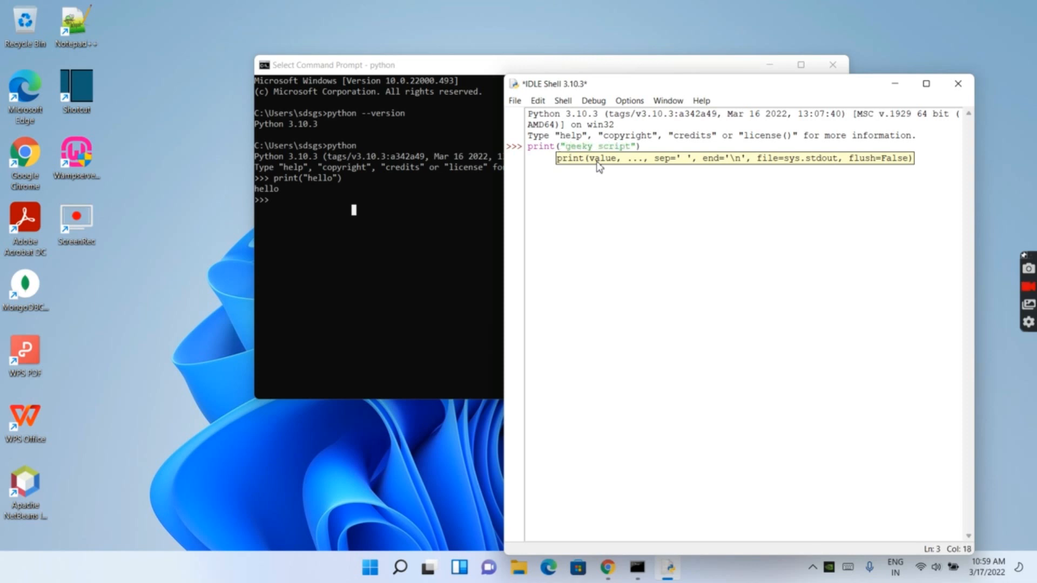
{"action": "key", "text": "Return"}
{"action": "left_click_drag", "start_coordinate": [598, 161], "coordinate": [528, 160]}
- Evaluate the expressions 5+8 and 2-1 in the IDLE shell
{"action": "left_click", "coordinate": [545, 184]}
{"action": "type", "text": "5+8"}
{"action": "key", "text": "Return"}
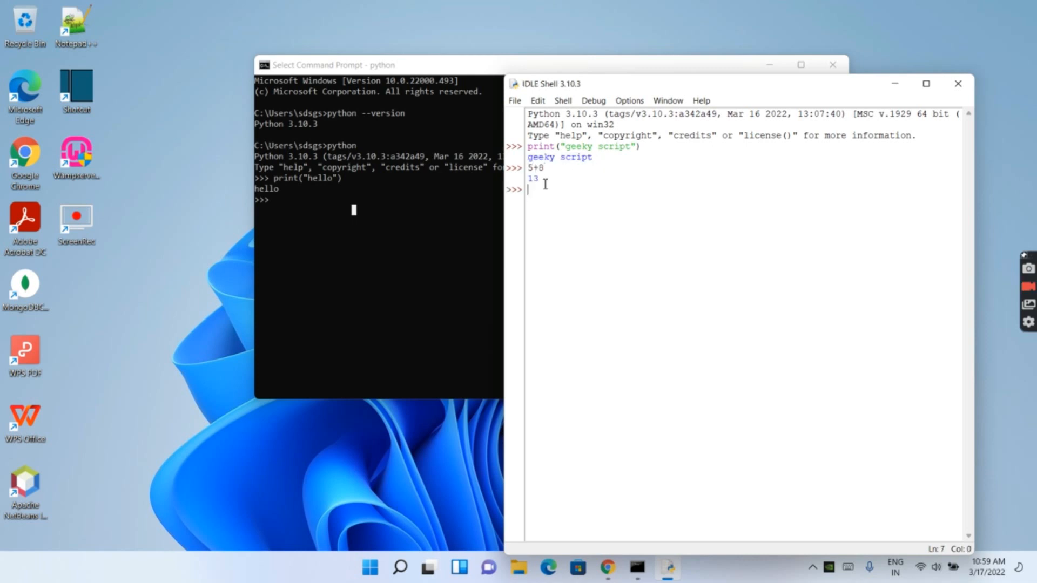
{"action": "type", "text": "2-1"}
{"action": "key", "text": "Return"}
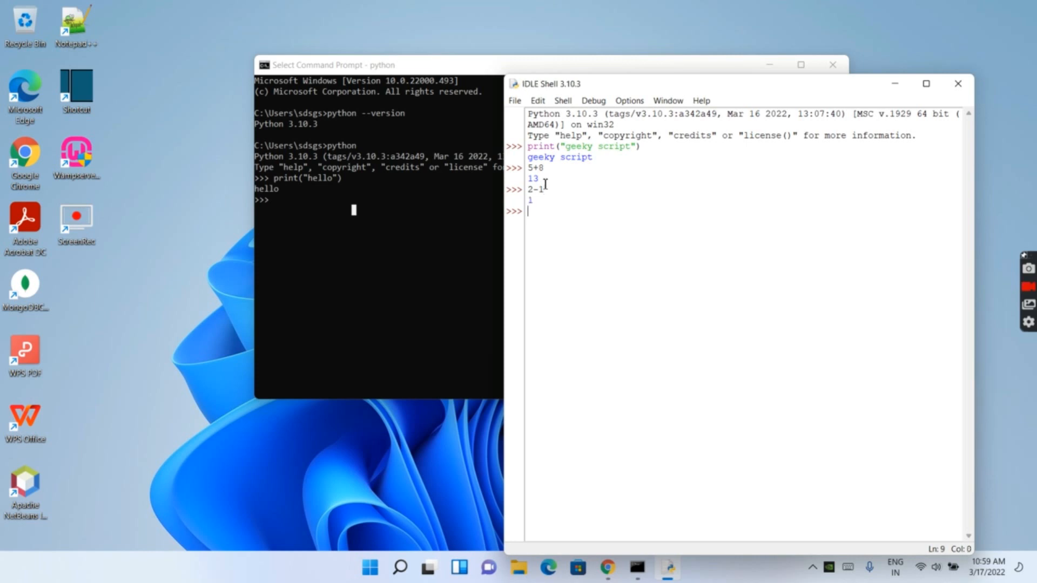